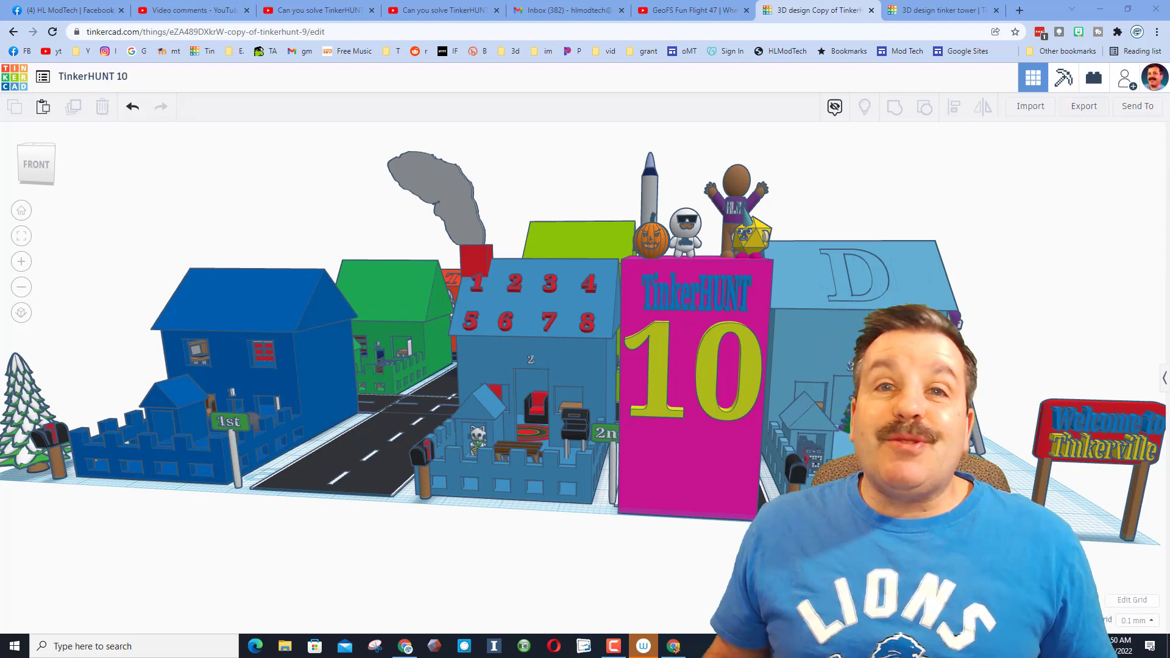
Step: Switch to YouTube and review the TinkerHUNT 9 video's viewer comments and the TinkerHUNT 2 video page
{"action": "key", "text": "ctrl+4"}
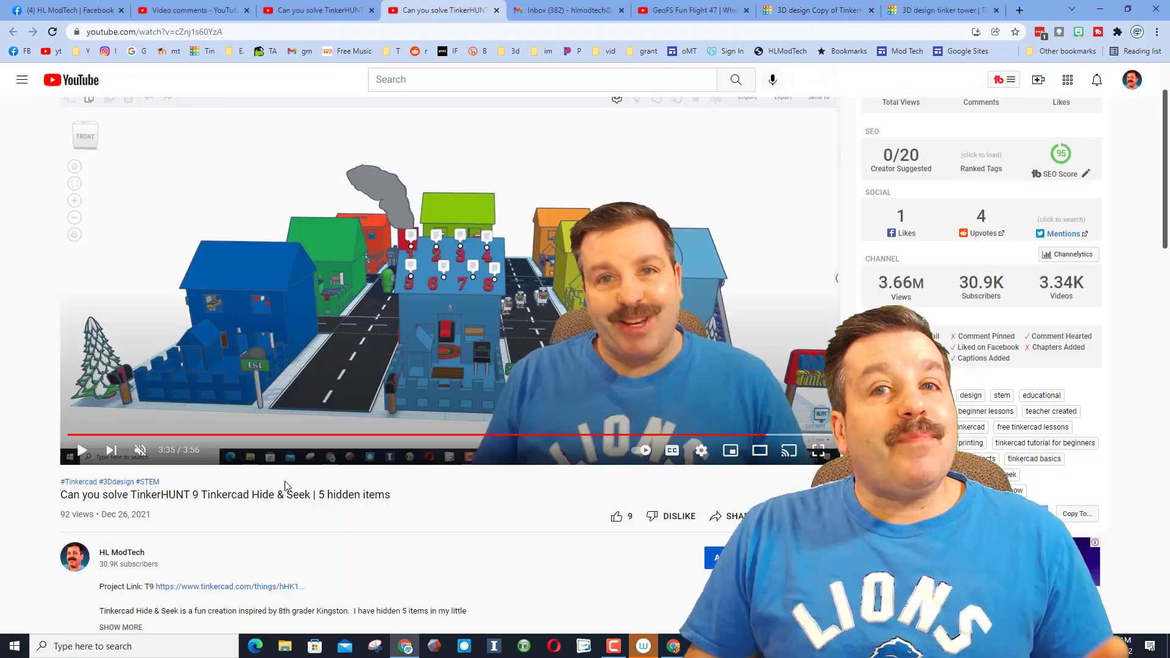
{"action": "scroll", "coordinate": [284, 480], "scroll_direction": "down", "scroll_amount": 5}
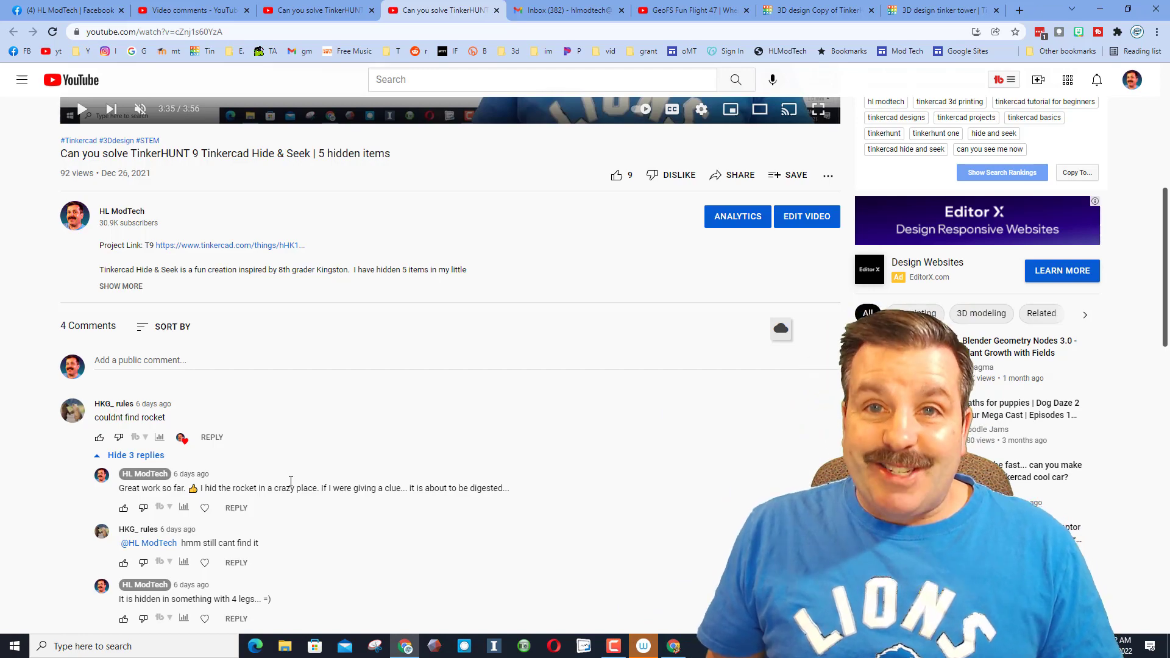
{"action": "key", "text": "ctrl+Page_Up"}
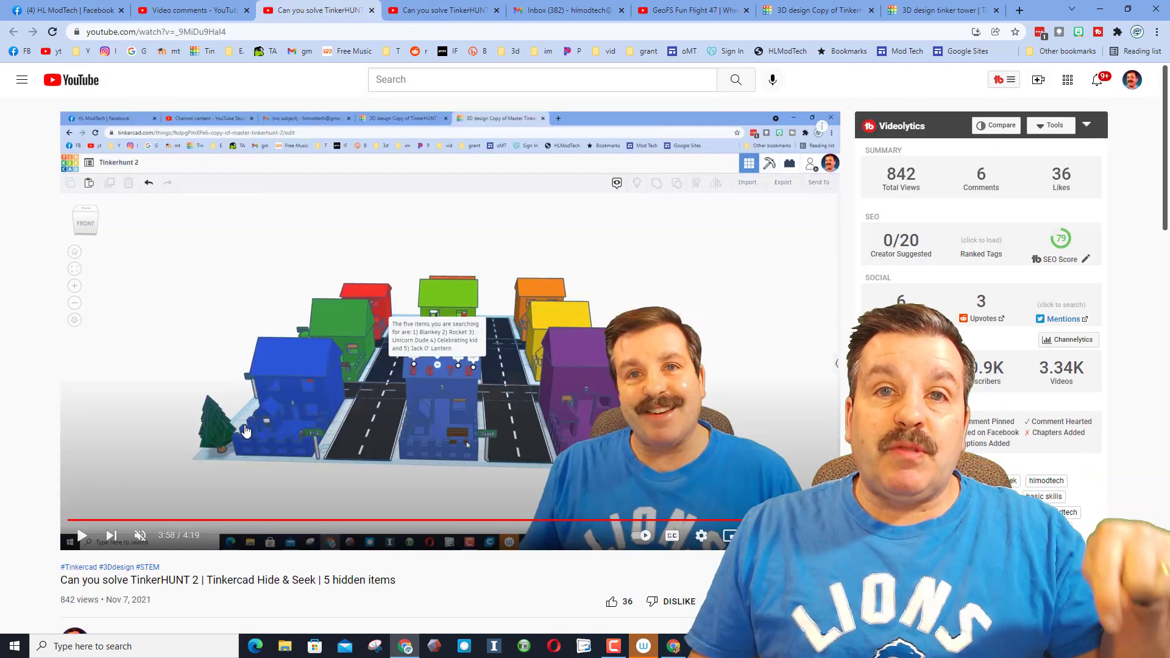
{"action": "scroll", "coordinate": [246, 431], "scroll_direction": "down", "scroll_amount": 4}
{"action": "scroll", "coordinate": [245, 431], "scroll_direction": "down", "scroll_amount": 5}
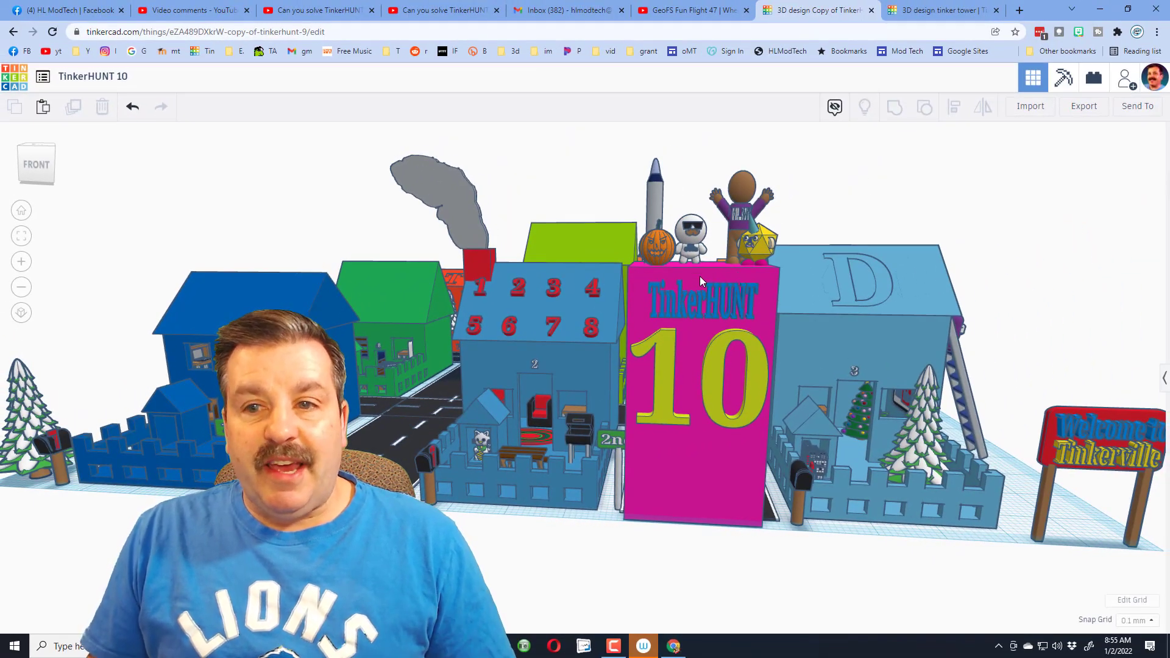
Step: Inspect the pumpkin, rocket, Get Crackin dude, HLMT kid and unicorn on the pink TinkerHUNT 10 block close up
{"action": "left_click", "coordinate": [662, 256]}
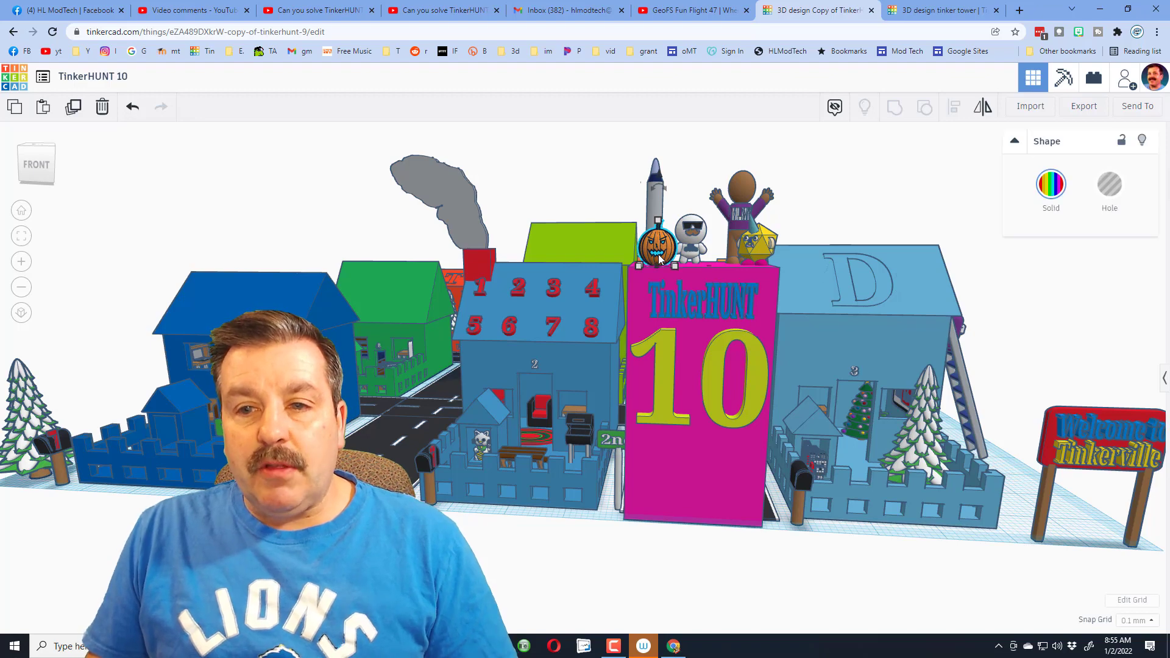
{"action": "key", "text": "f"}
{"action": "right_click_drag", "start_coordinate": [712, 282], "coordinate": [634, 273]}
{"action": "left_click", "coordinate": [634, 271]}
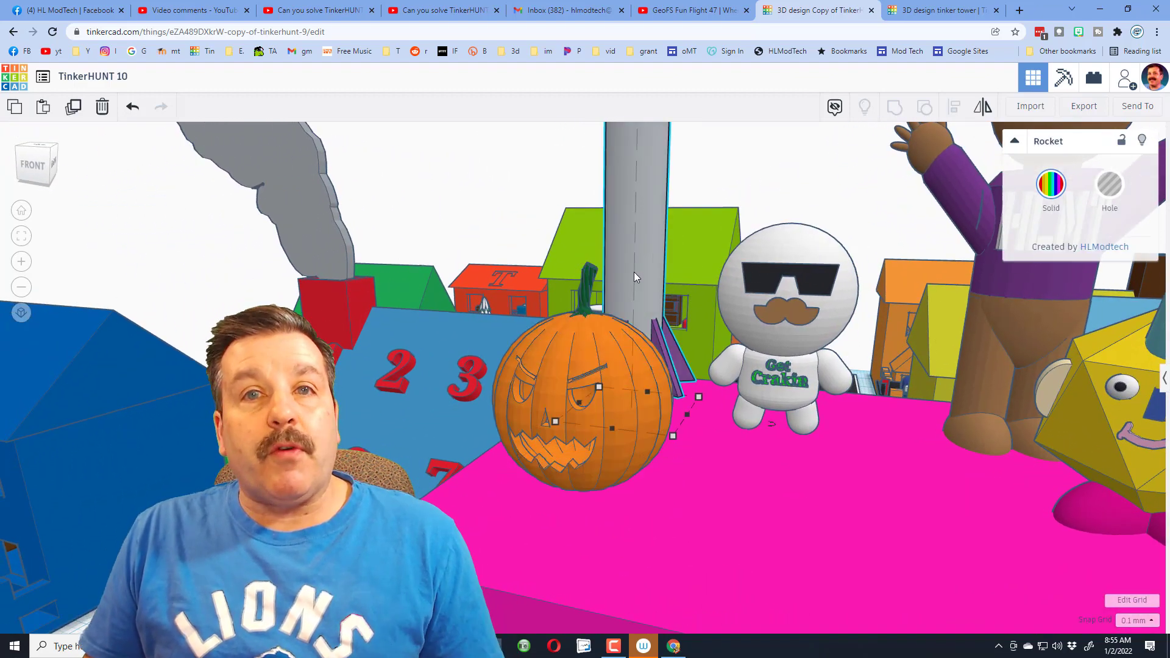
{"action": "key", "text": "f"}
{"action": "left_click", "coordinate": [740, 318]}
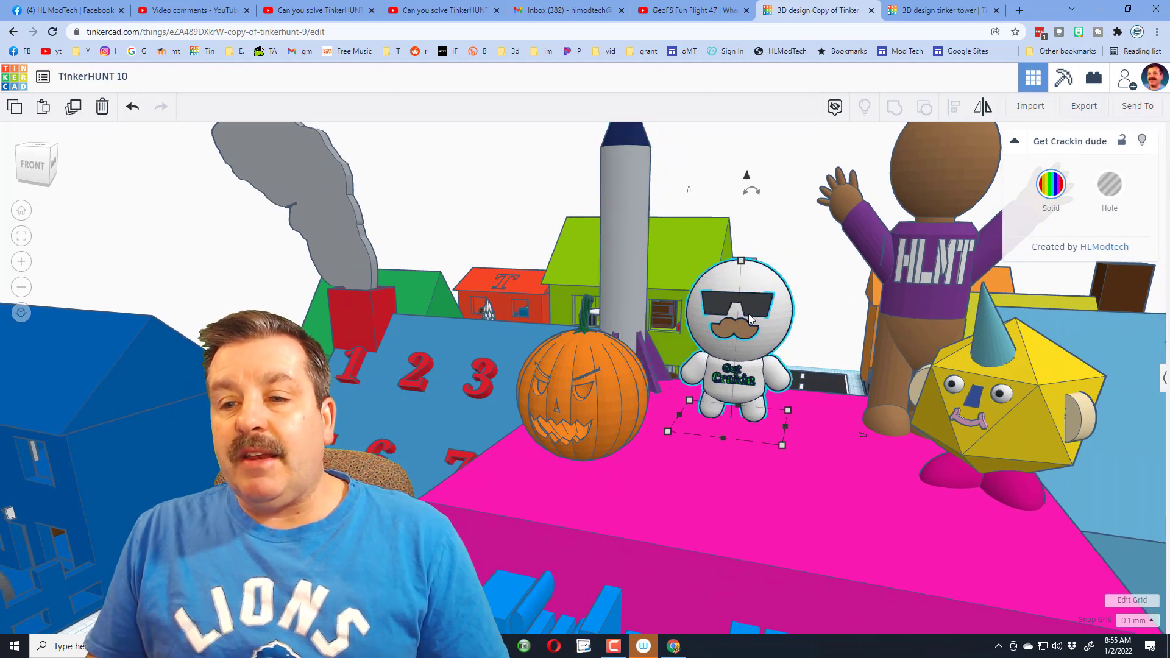
{"action": "left_click", "coordinate": [953, 256]}
{"action": "key", "text": "f"}
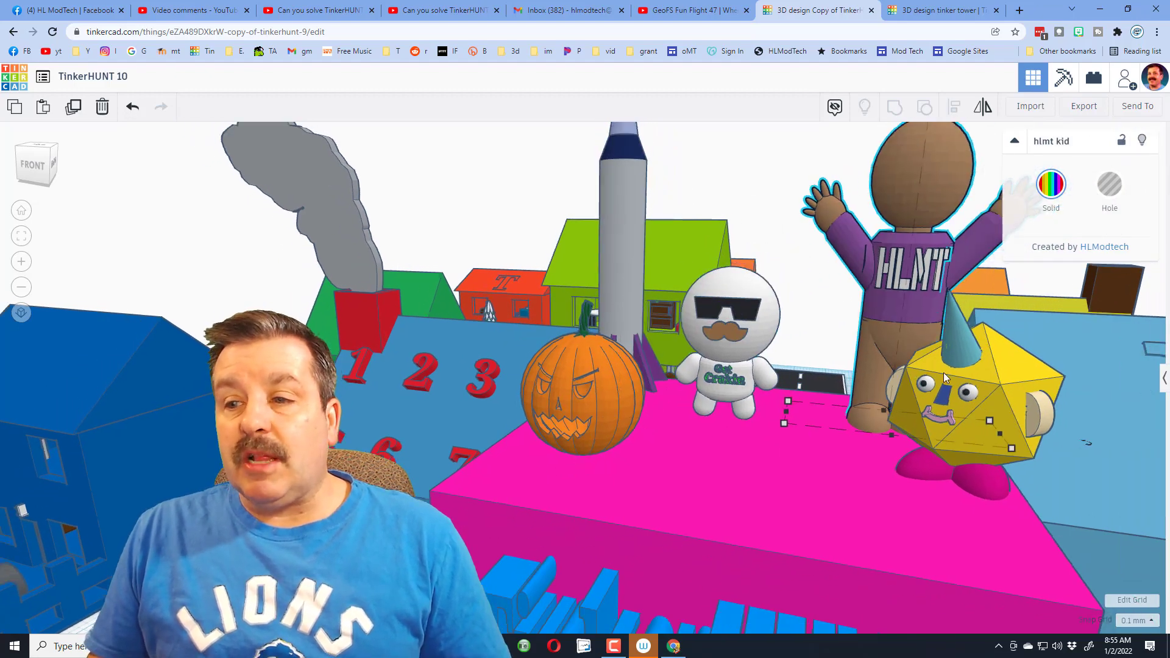
{"action": "left_click", "coordinate": [891, 412]}
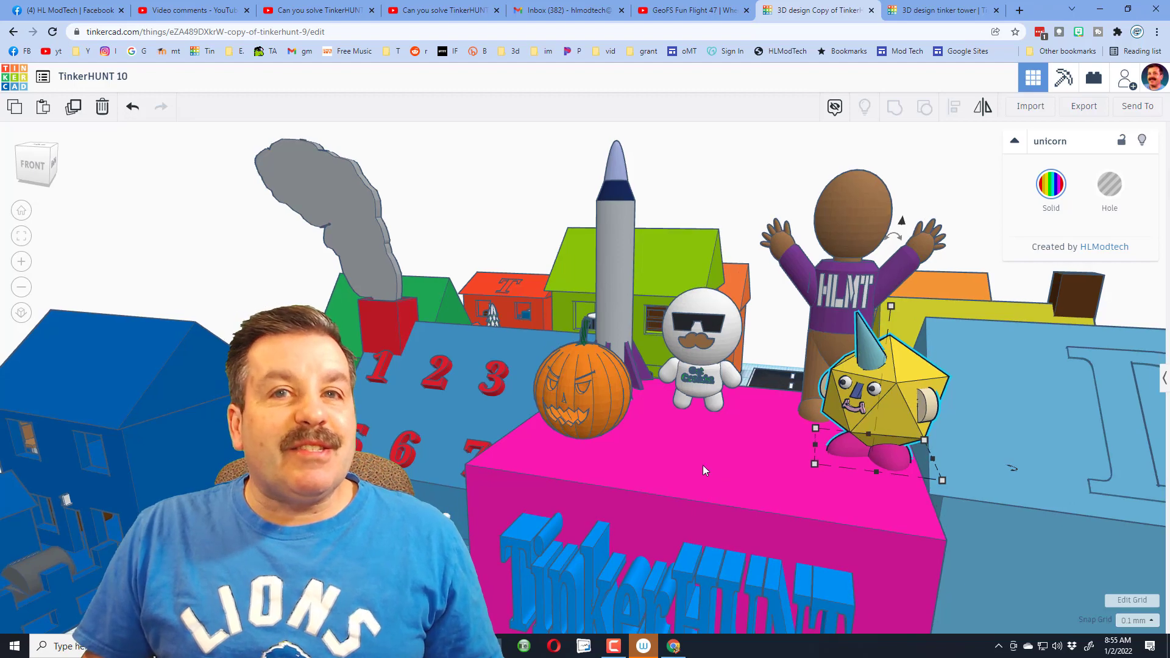
Step: Select the Lucky Cat inside the small shed of house 2, fit the view to it and examine it
{"action": "scroll", "coordinate": [703, 465], "scroll_direction": "down", "scroll_amount": 6}
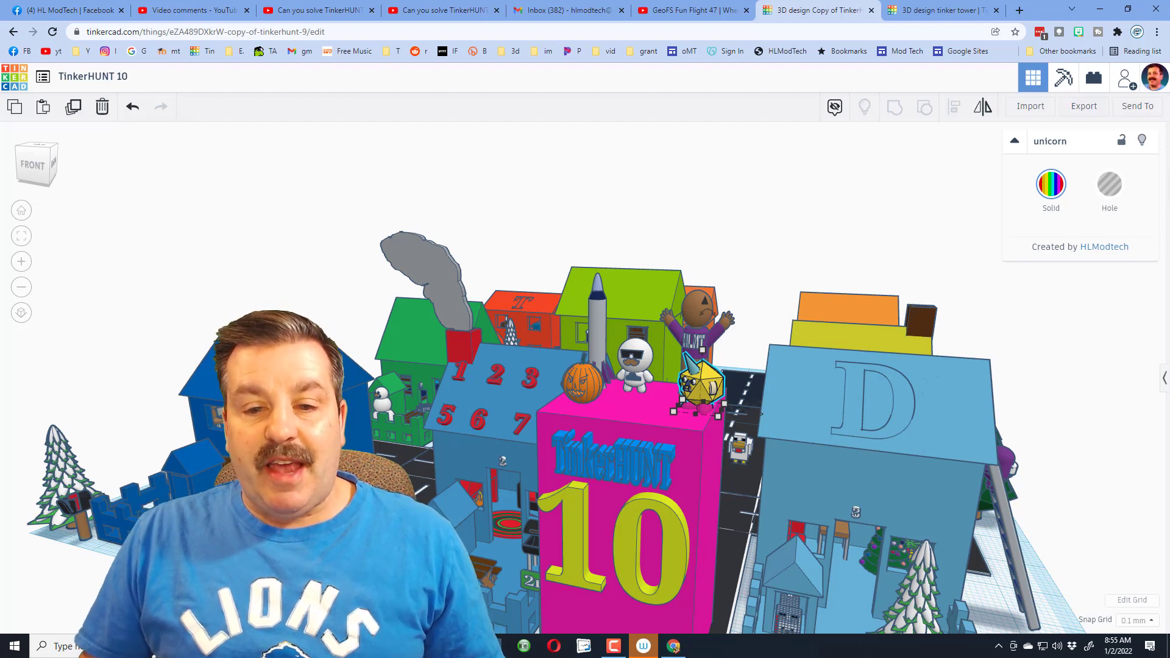
{"action": "left_click", "coordinate": [440, 552]}
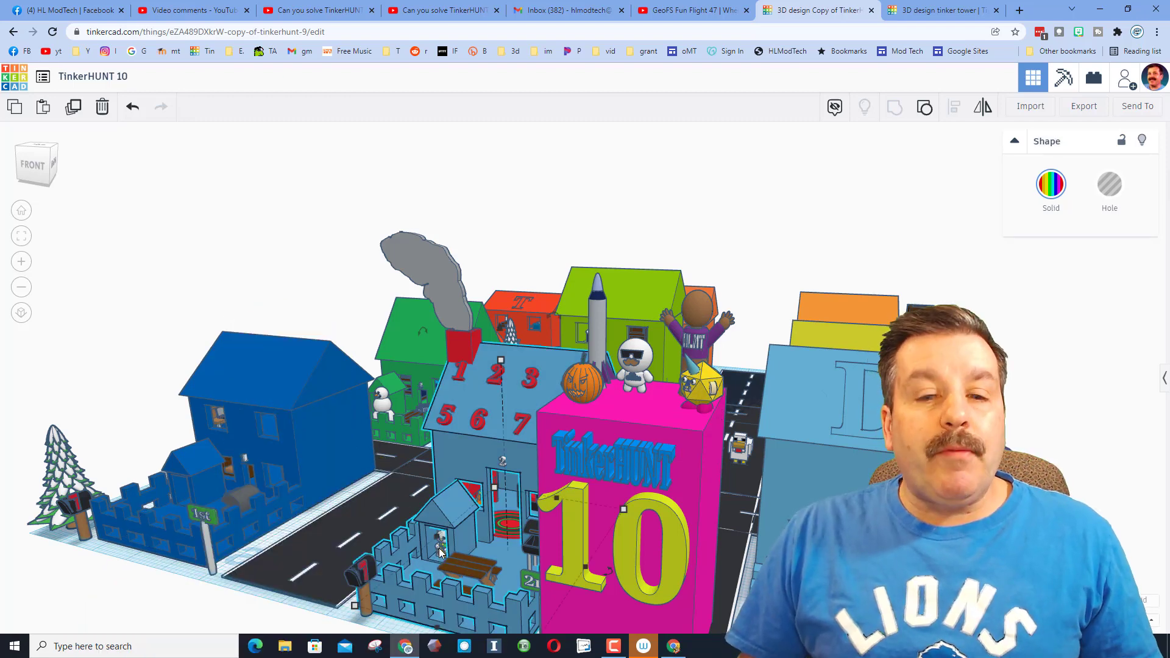
{"action": "left_click", "coordinate": [440, 552]}
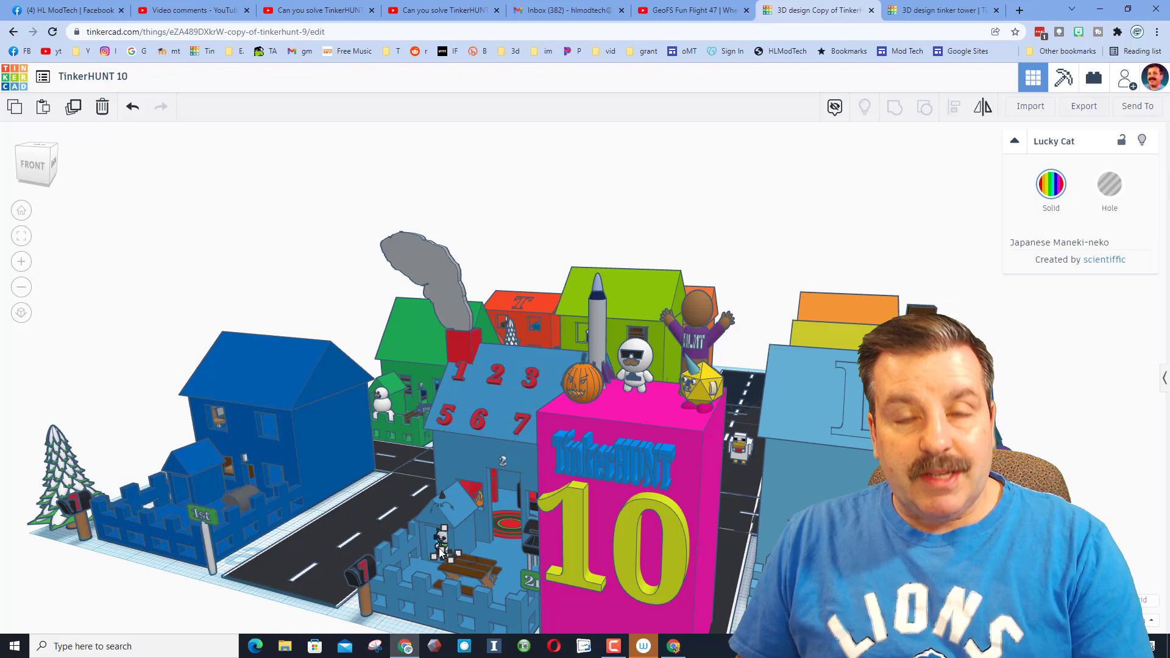
{"action": "key", "text": "f"}
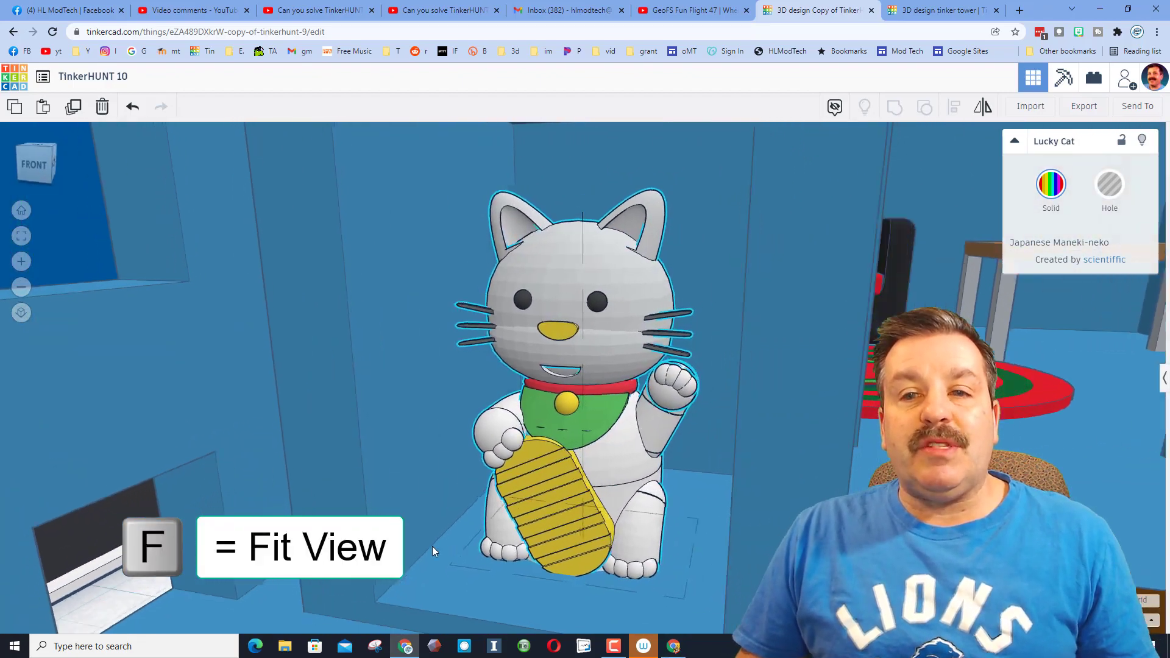
{"action": "right_click_drag", "start_coordinate": [433, 546], "coordinate": [458, 566]}
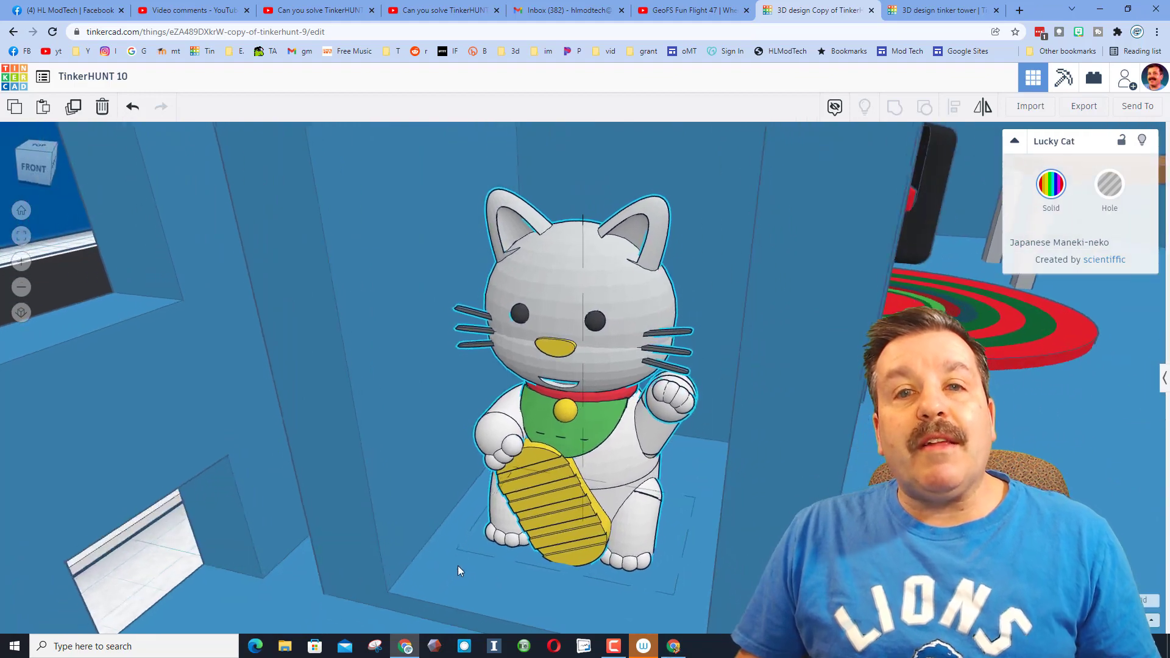
{"action": "left_click", "coordinate": [39, 173]}
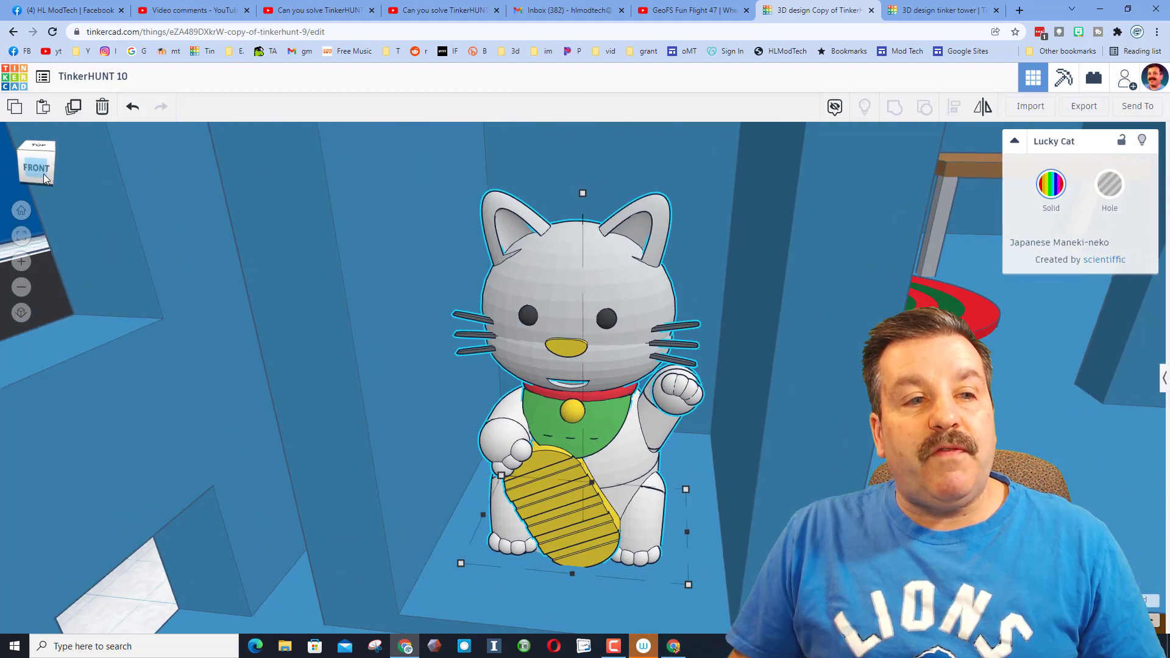
{"action": "left_click_drag", "start_coordinate": [43, 173], "coordinate": [37, 177]}
Step: Return to the home view and zoom to fit the snowman in the green house's yard
{"action": "left_click", "coordinate": [22, 210]}
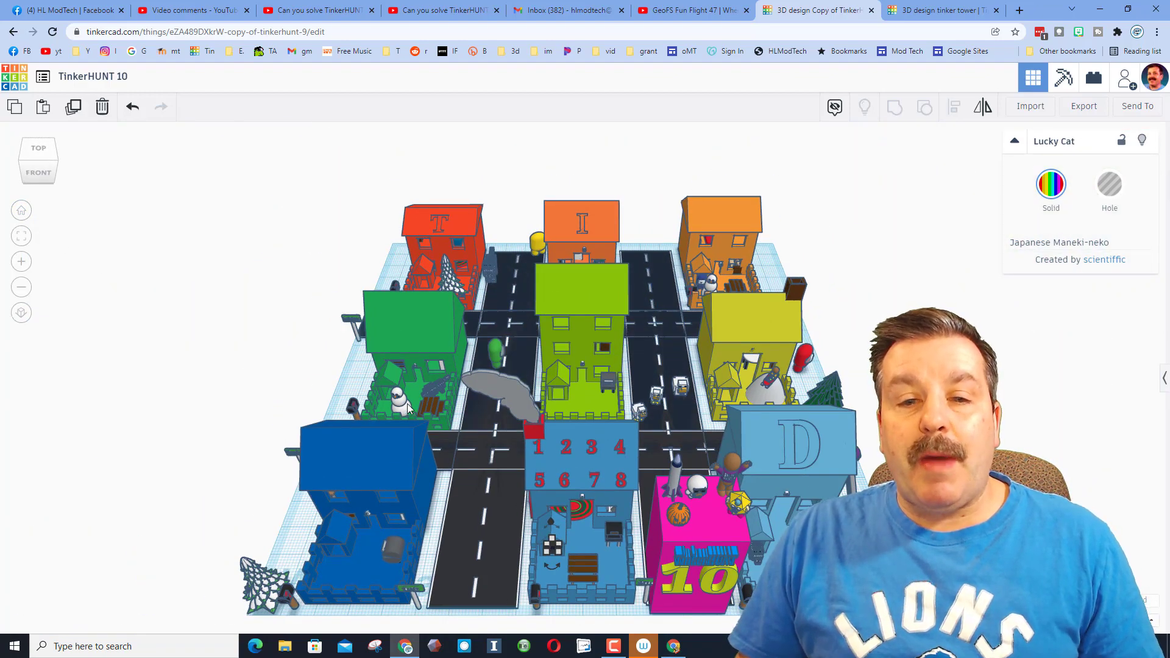
{"action": "left_click", "coordinate": [404, 407]}
{"action": "key", "text": "f"}
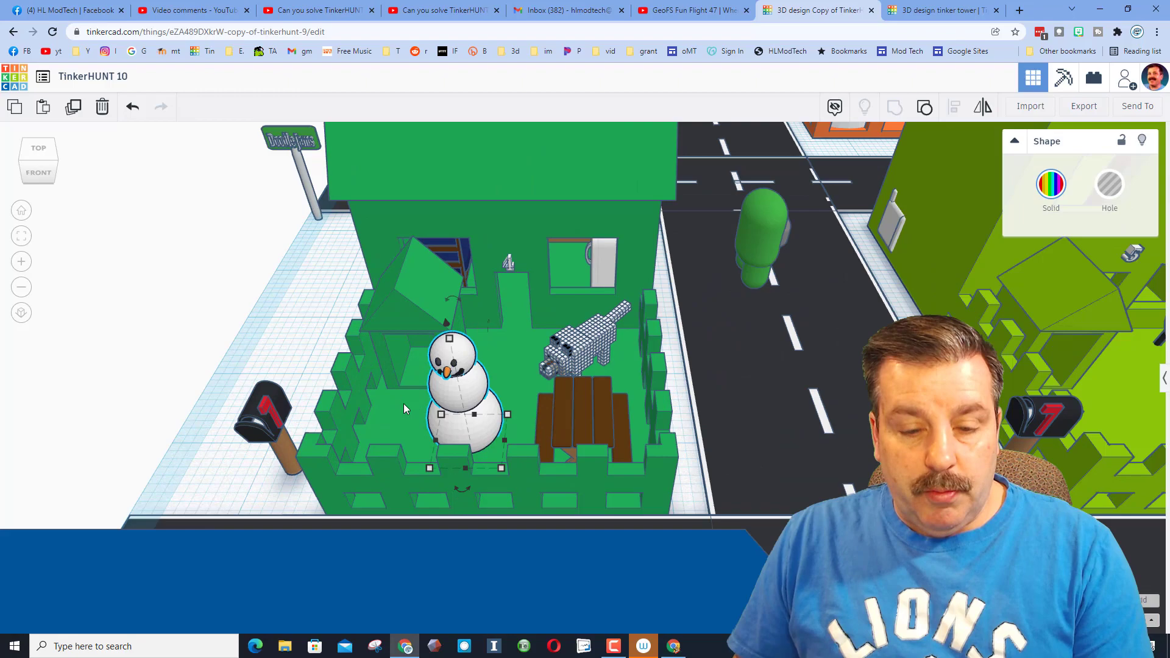
{"action": "right_click_drag", "start_coordinate": [425, 397], "coordinate": [460, 361]}
Step: Look through the walls into the furnished room of the dark blue house to search for hidden items
{"action": "scroll", "coordinate": [459, 361], "scroll_direction": "up", "scroll_amount": 5}
{"action": "scroll", "coordinate": [460, 365], "scroll_direction": "down", "scroll_amount": 5}
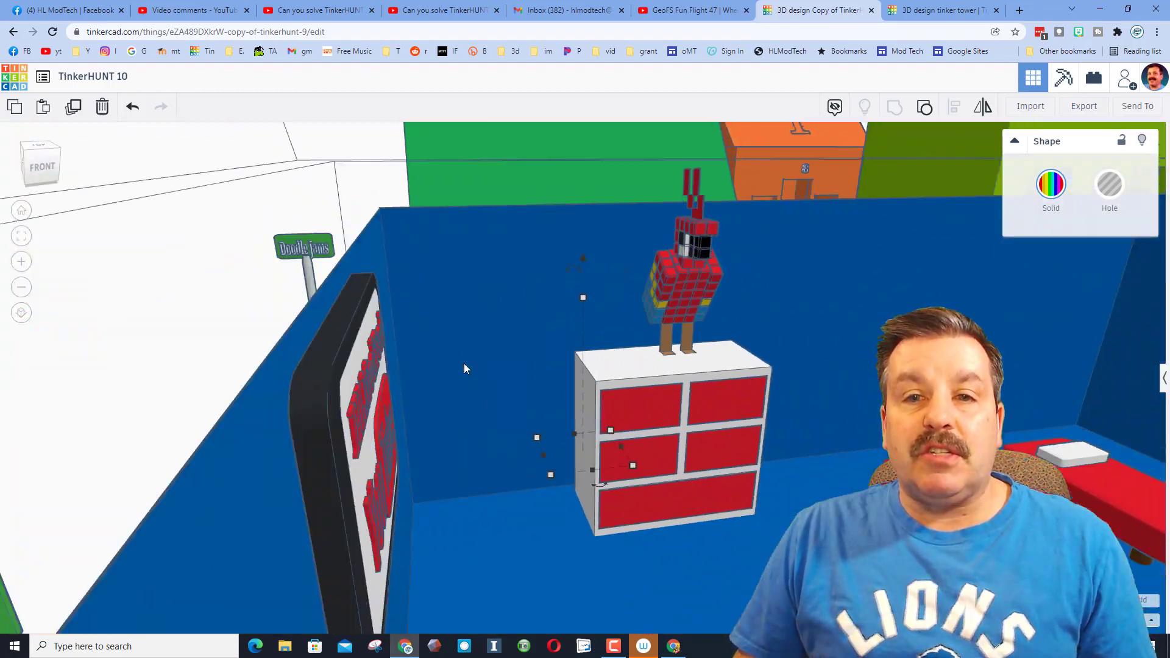
{"action": "scroll", "coordinate": [546, 440], "scroll_direction": "up", "scroll_amount": 5}
{"action": "right_click_drag", "start_coordinate": [546, 441], "coordinate": [503, 411]}
Step: Hide the grill in the dark blue house's yard and the 1st street sign, and show all hidden objects again
{"action": "scroll", "coordinate": [542, 422], "scroll_direction": "down", "scroll_amount": 10}
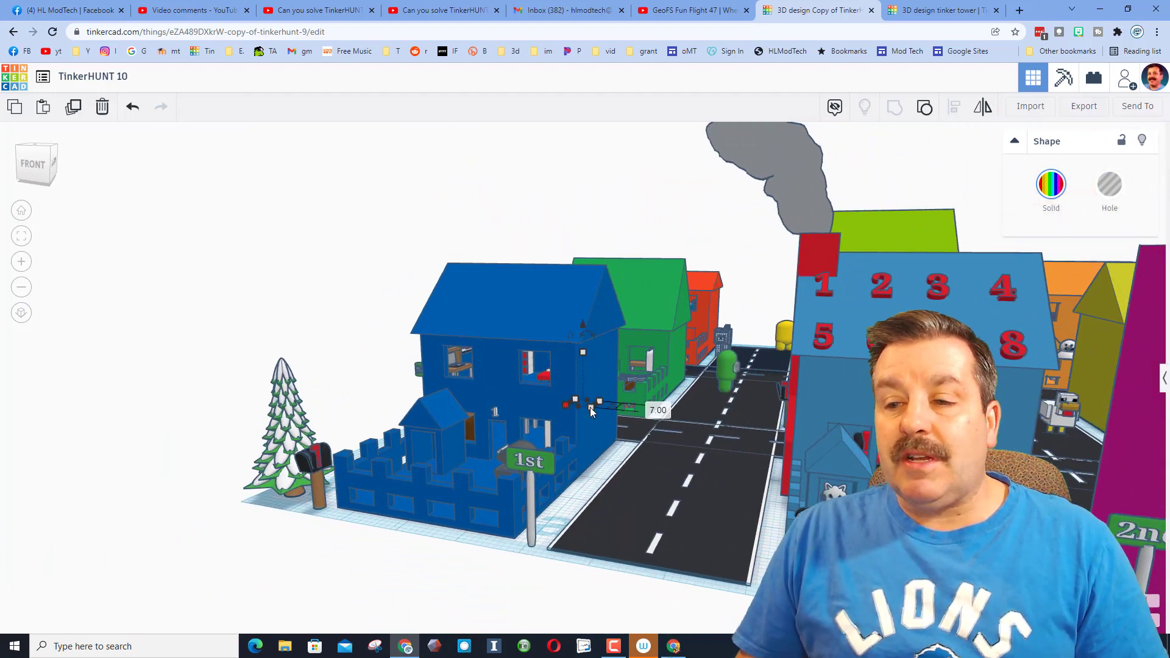
{"action": "right_click_drag", "start_coordinate": [590, 407], "coordinate": [649, 427]}
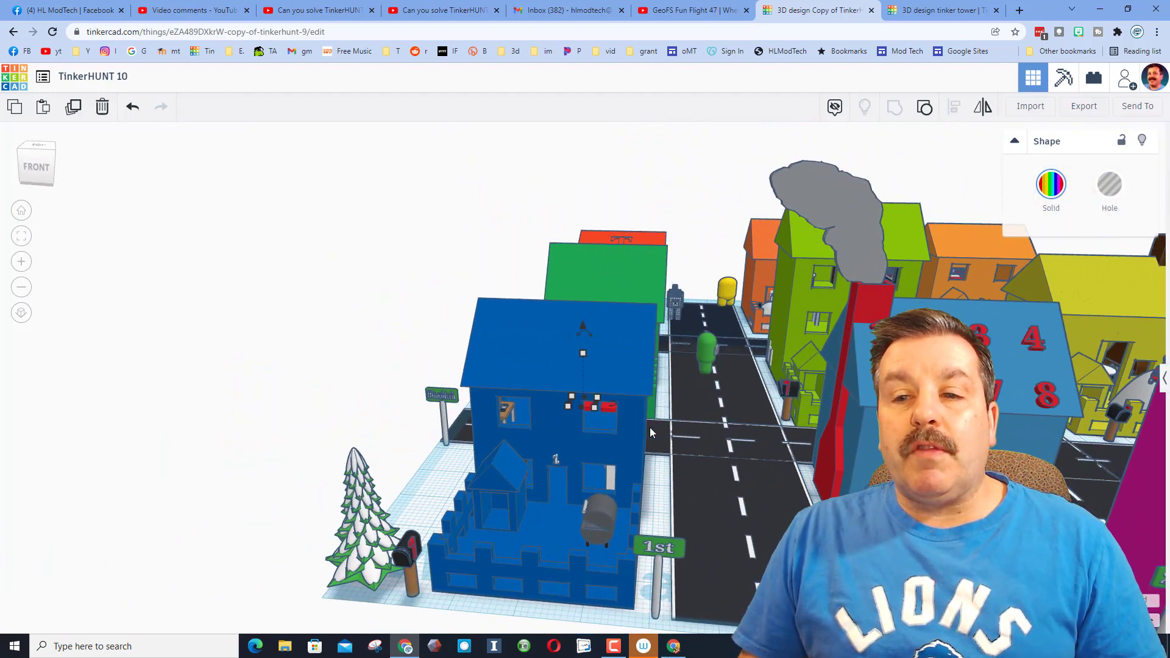
{"action": "left_click", "coordinate": [605, 515]}
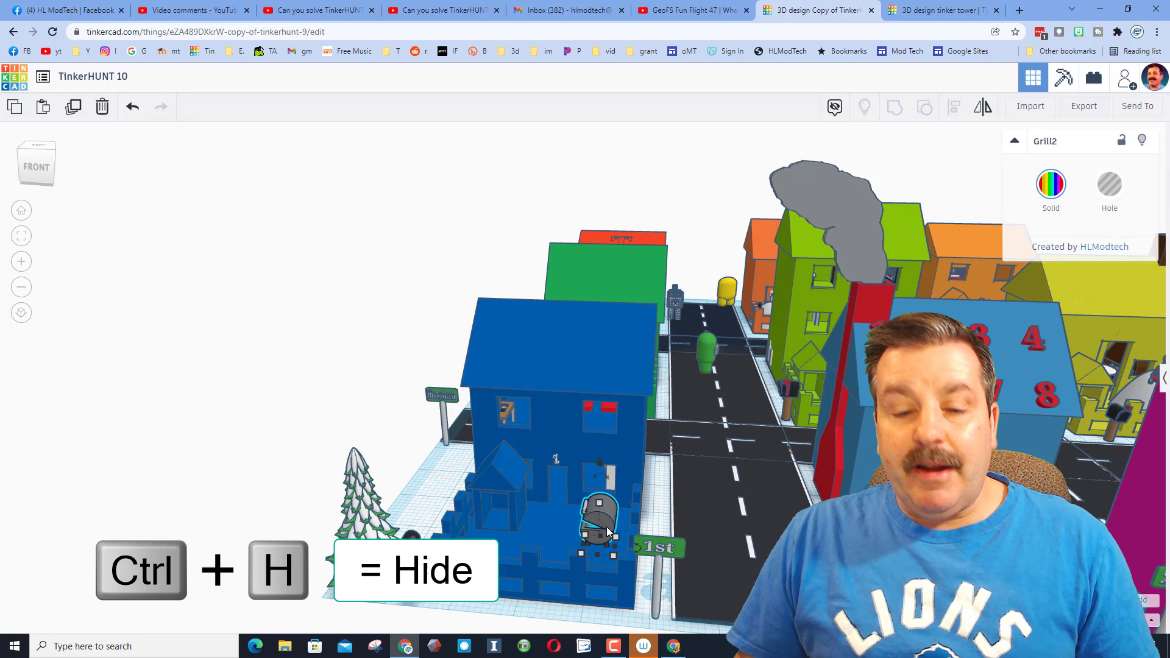
{"action": "key", "text": "ctrl+h"}
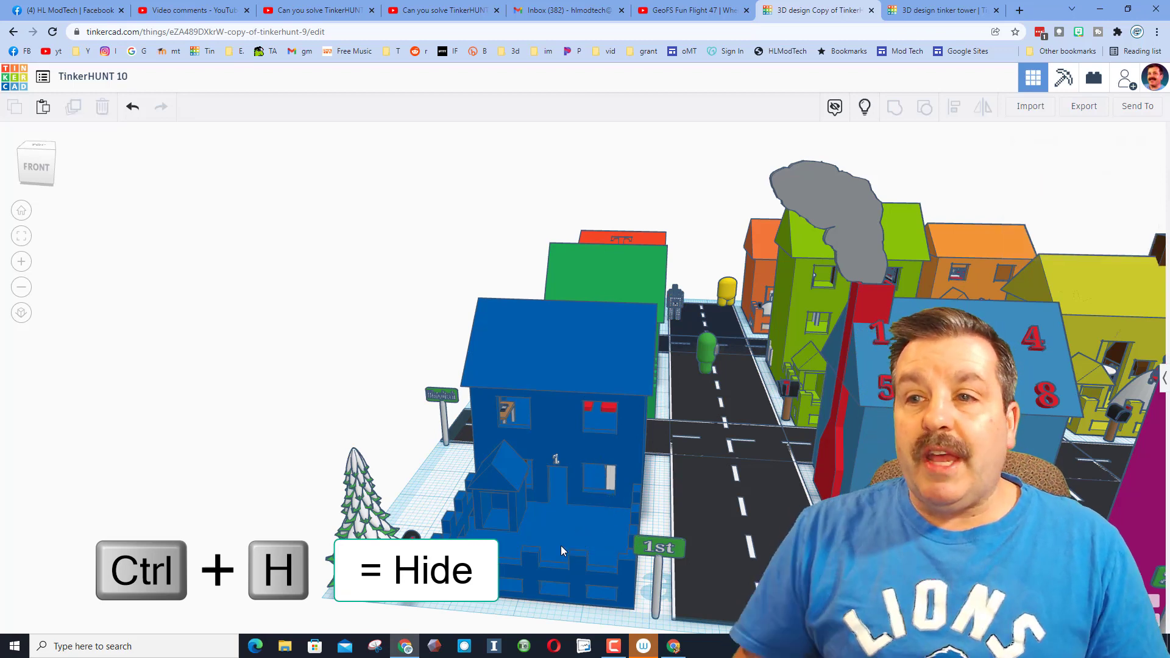
{"action": "left_click", "coordinate": [659, 546]}
{"action": "left_click", "coordinate": [1149, 147]}
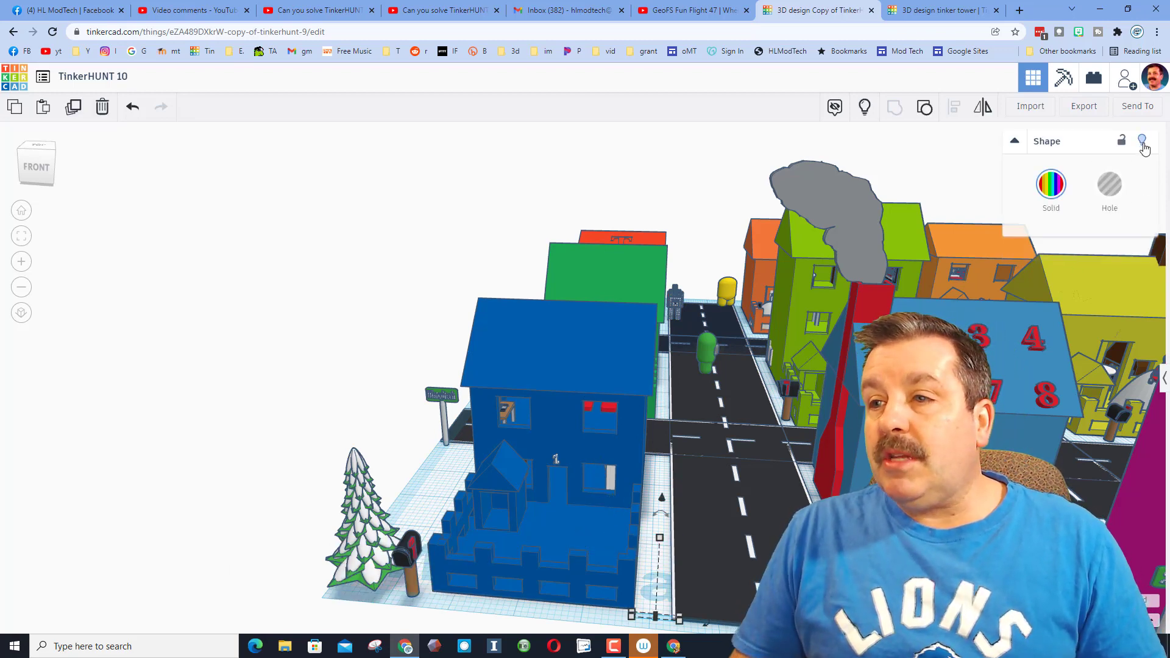
{"action": "left_click", "coordinate": [864, 107]}
{"action": "right_click_drag", "start_coordinate": [699, 230], "coordinate": [682, 203]}
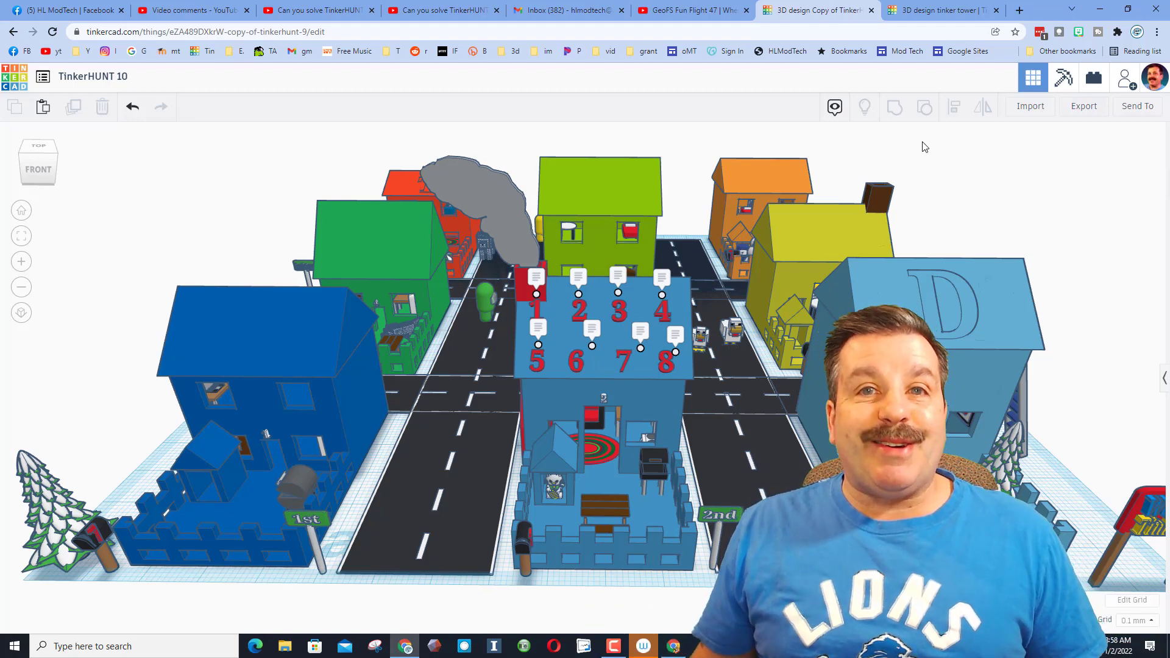
Step: Hide the notes above the eight numbers on the roof of house 2 and show them again
{"action": "left_click", "coordinate": [835, 108]}
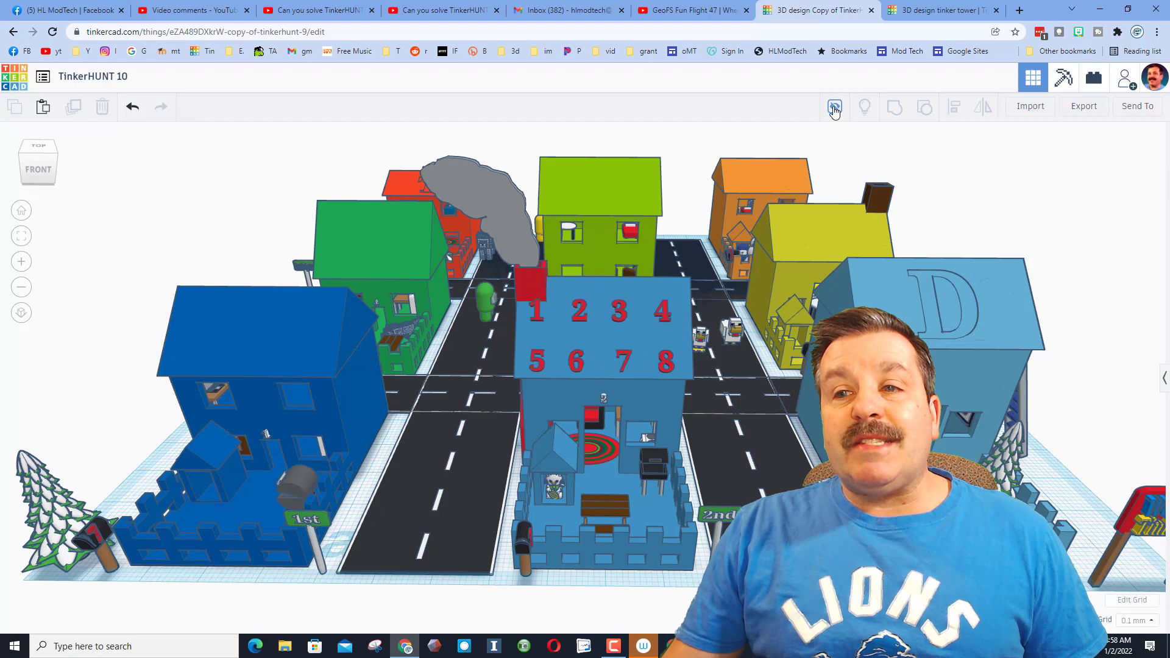
{"action": "left_click", "coordinate": [834, 109]}
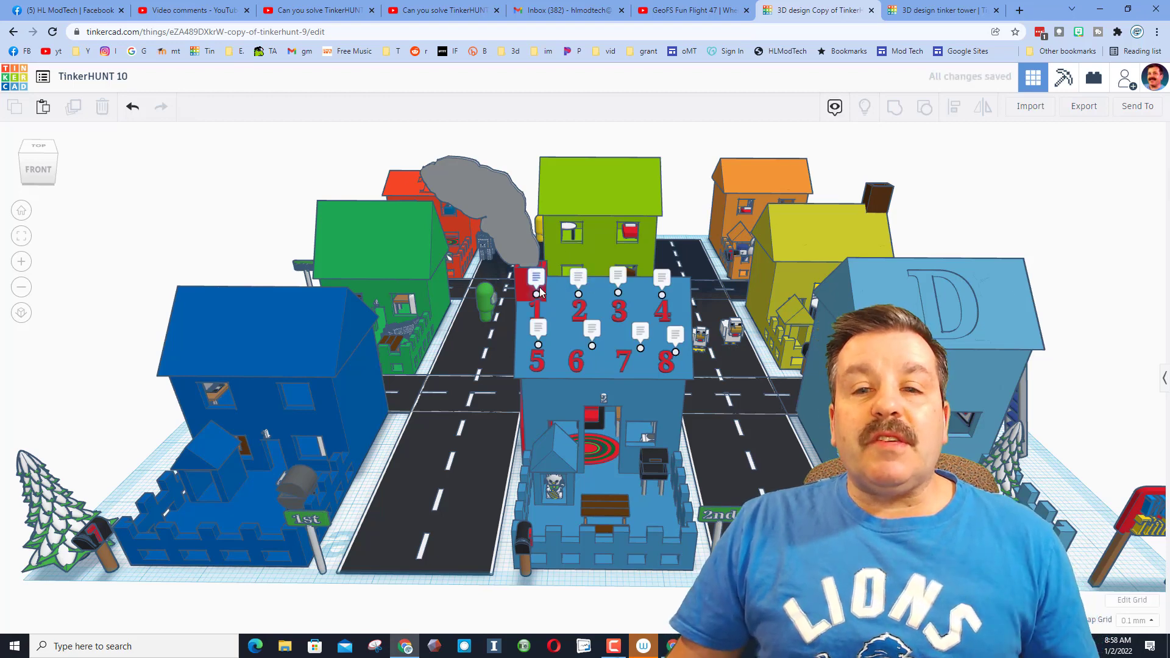
{"action": "mouse_move", "coordinate": [538, 295]}
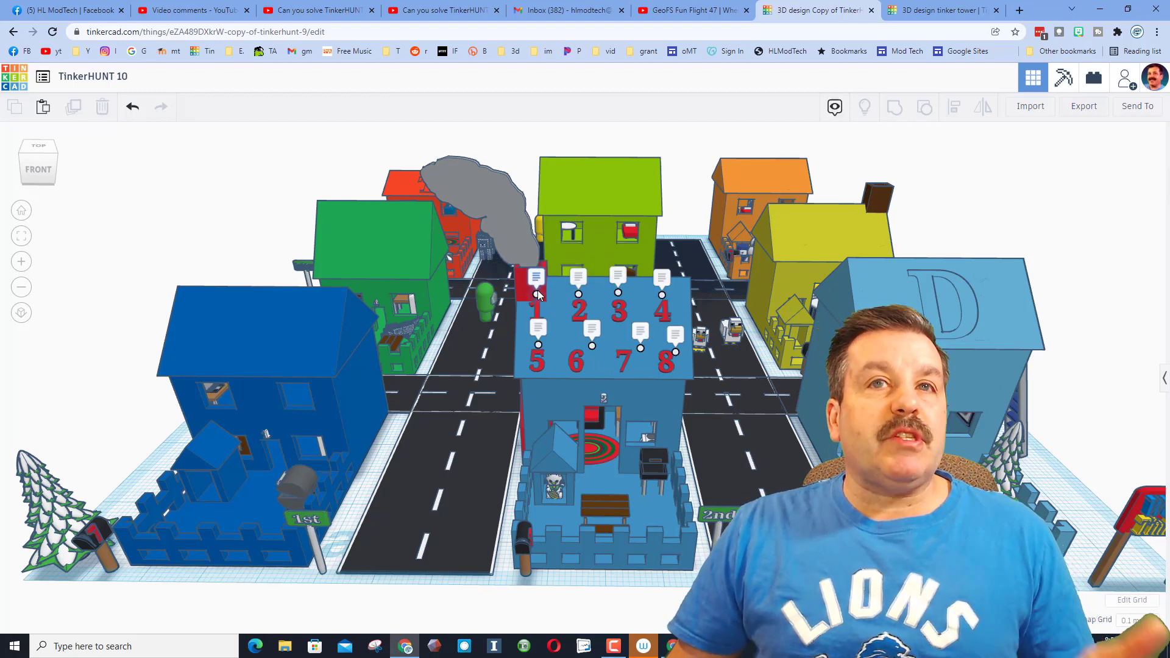